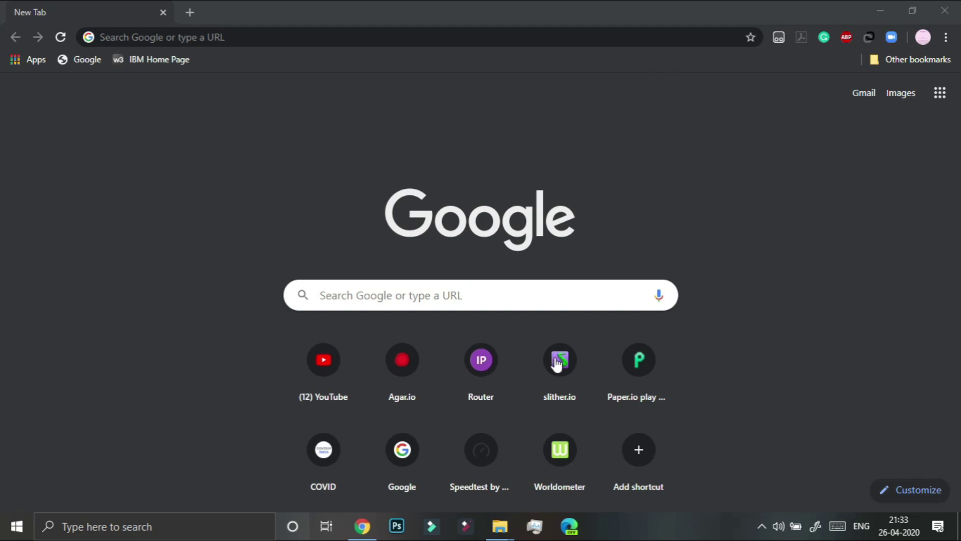
# Check in the network flyout that the laptop's Wi-Fi is turned off
pyautogui.click(762, 524)
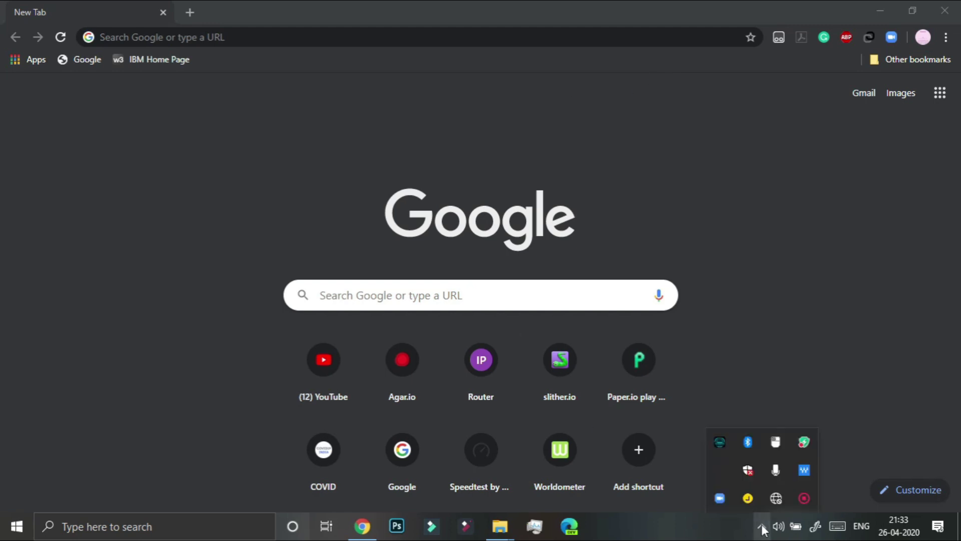
pyautogui.click(776, 496)
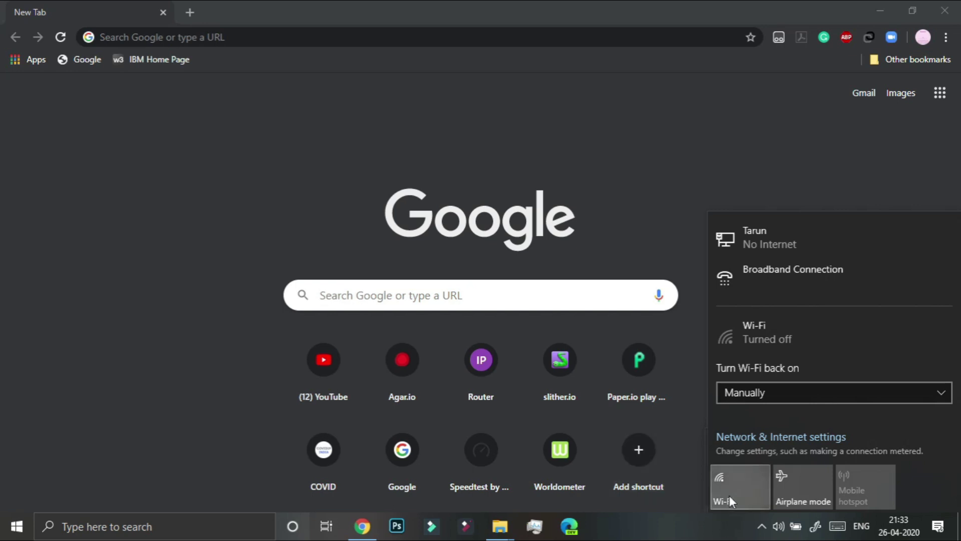
pyautogui.click(636, 206)
# Go to the router admin at 192.168.1.1 and log in as admin
pyautogui.click(437, 31)
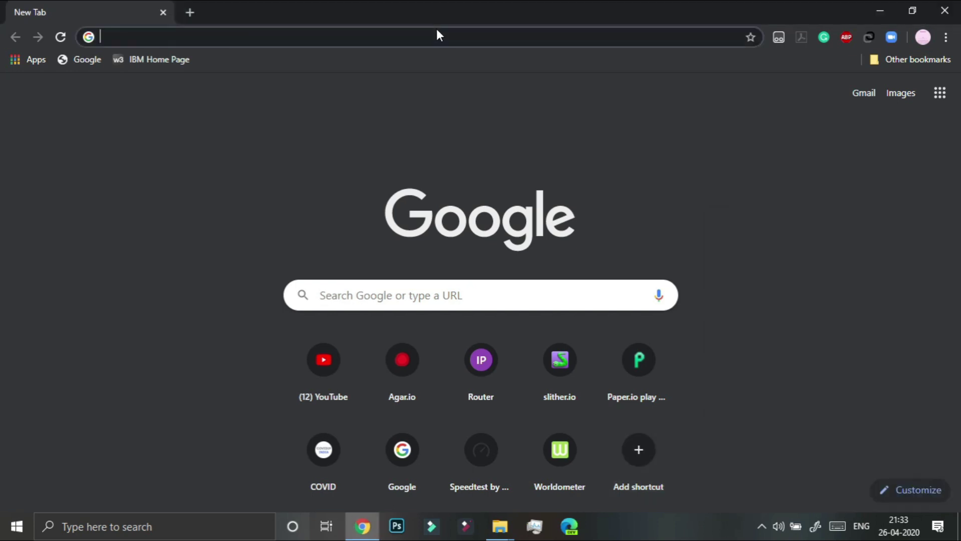
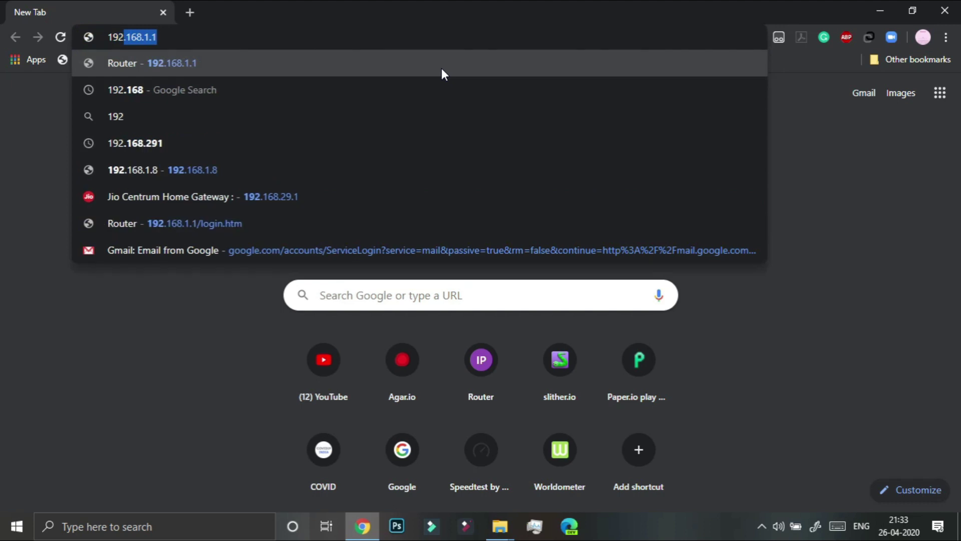
pyautogui.press('Return')
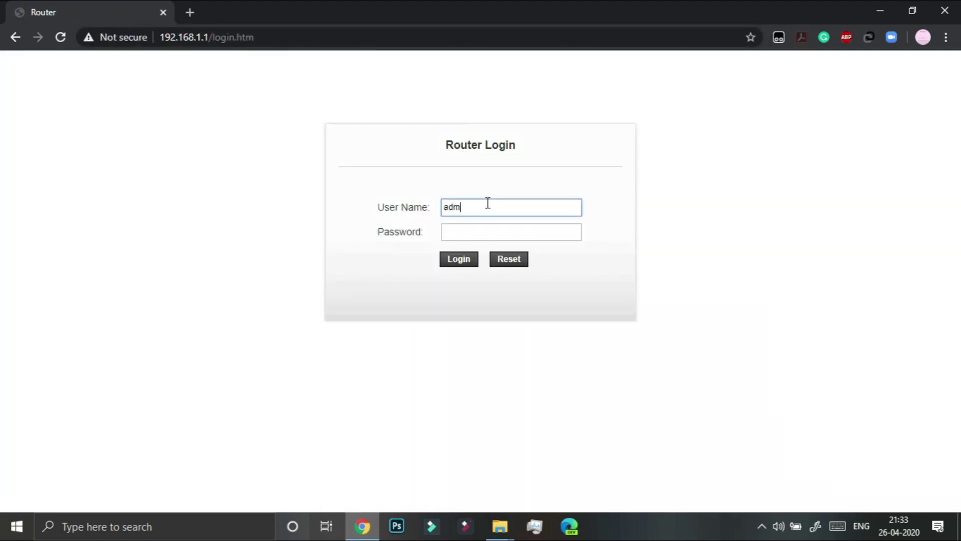
pyautogui.press('Tab')
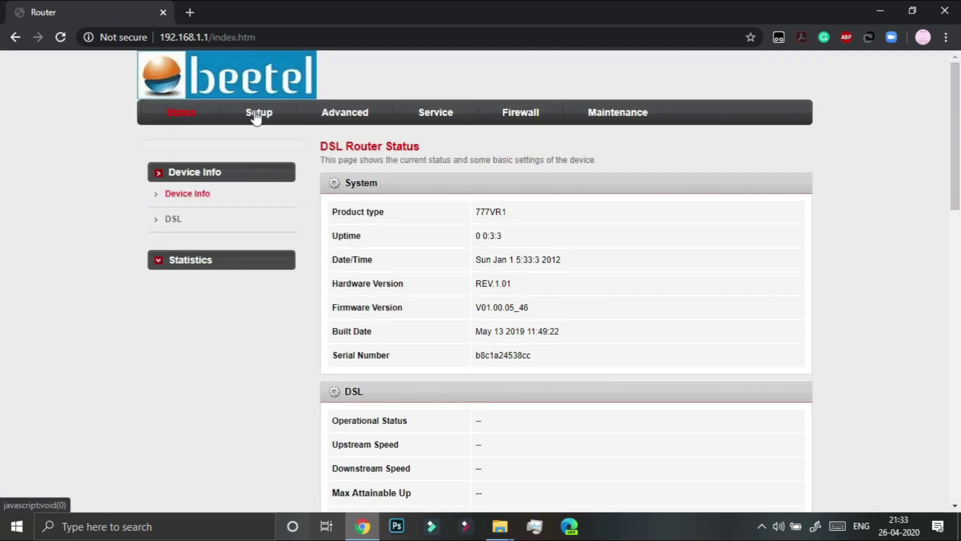
# In Setup > WLAN > Basic, replace SSID Airtel_Zerotouch with 'Google Router' and apply
pyautogui.click(256, 115)
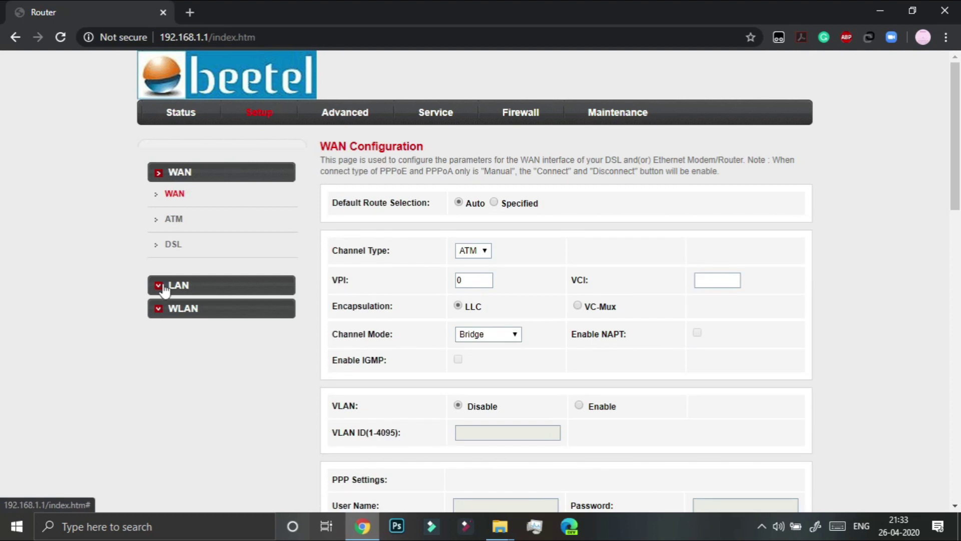
pyautogui.click(158, 313)
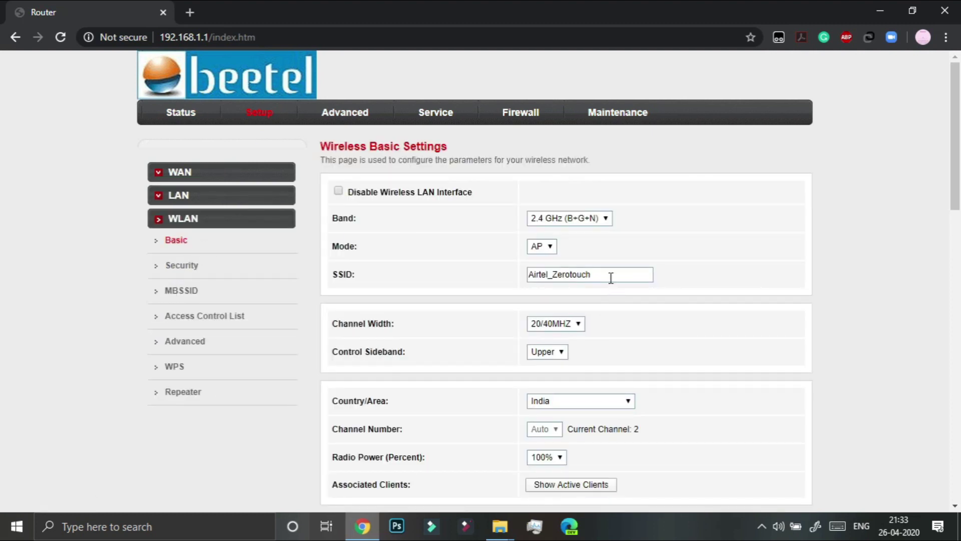
pyautogui.moveTo(611, 278); pyautogui.dragTo(543, 285)
pyautogui.press('BackSpace')
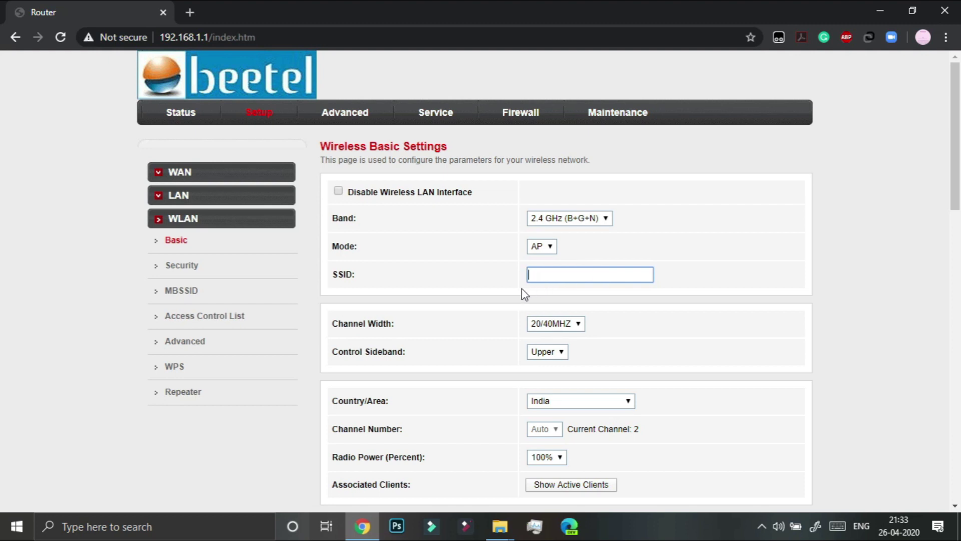
pyautogui.write('Google Router')
pyautogui.scroll(-5, 489, 264)
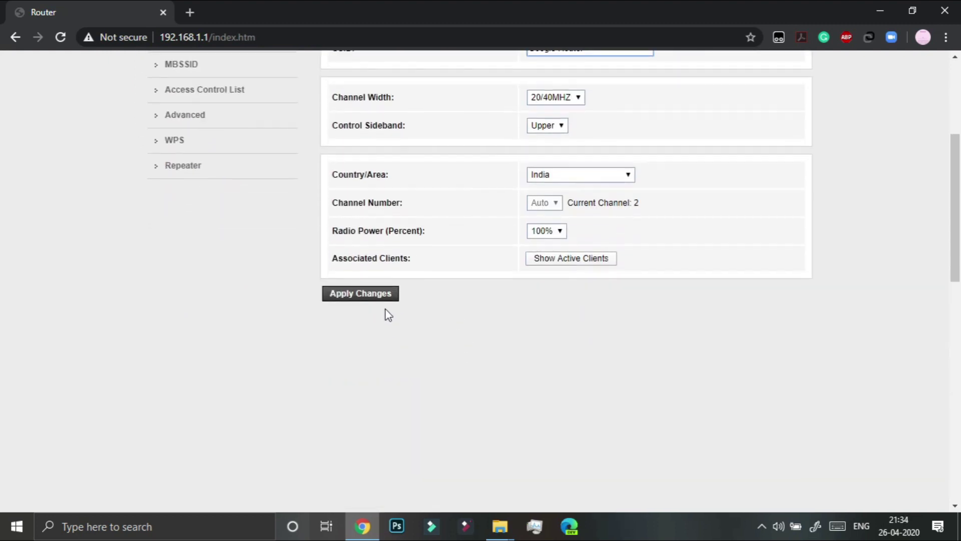
pyautogui.click(377, 294)
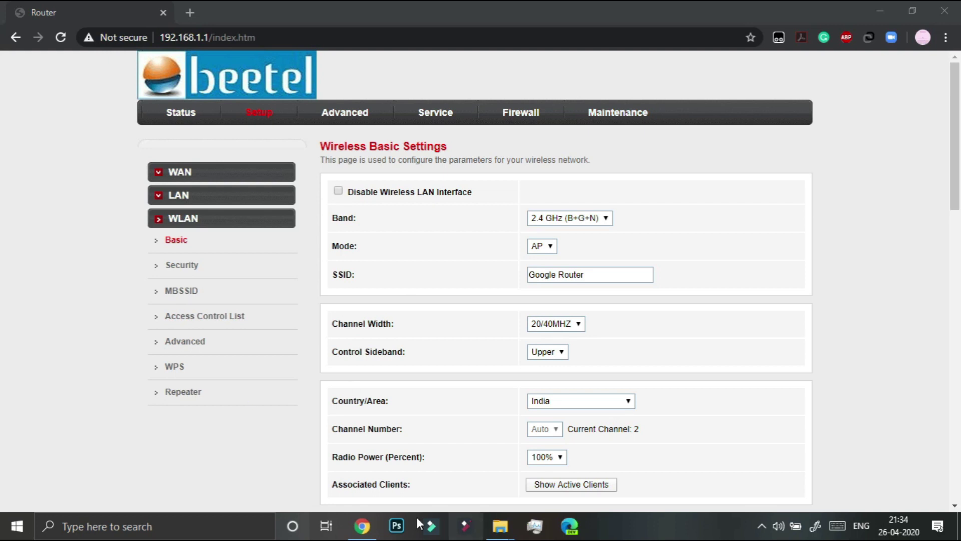
# Replace the WPA2 pre-shared key in WLAN Security with a new passphrase and apply
pyautogui.click(177, 272)
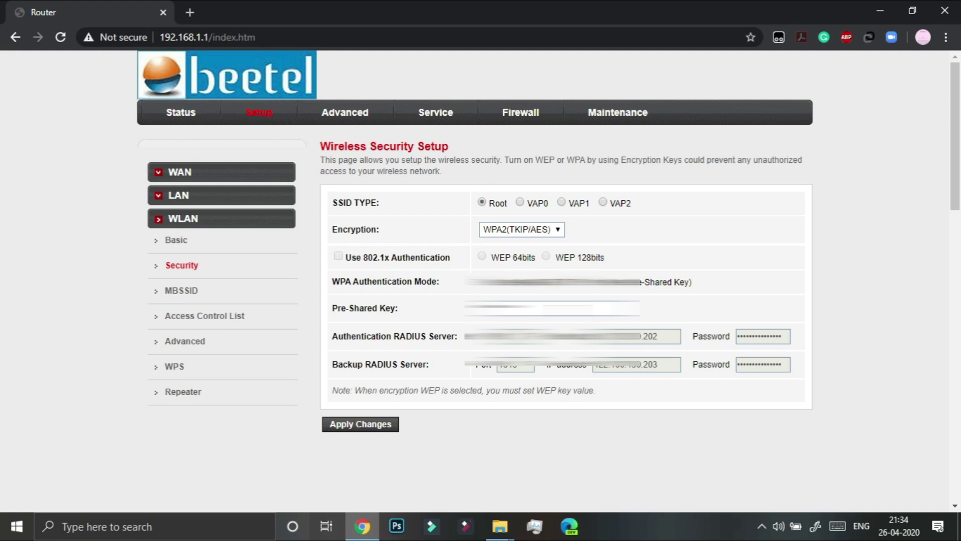
pyautogui.doubleClick(498, 308)
pyautogui.press('BackSpace')
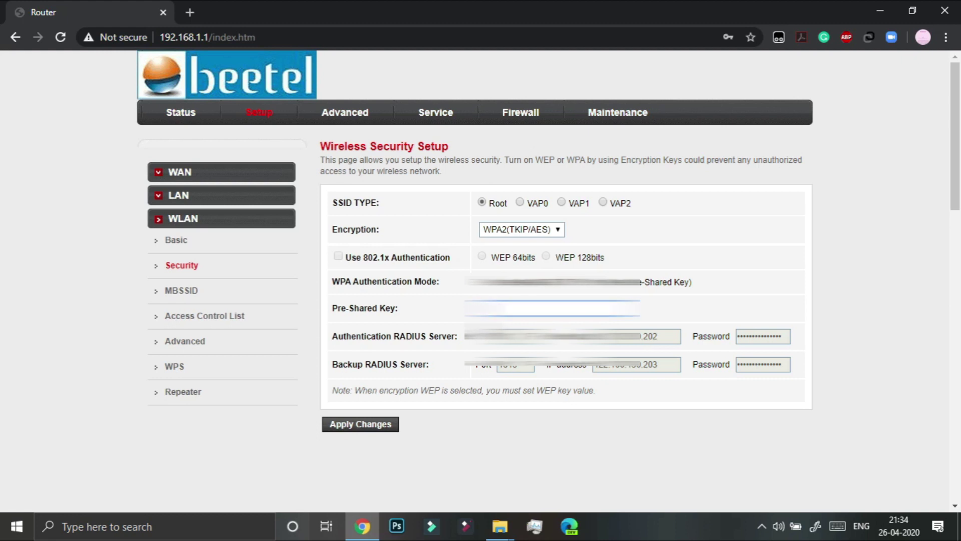
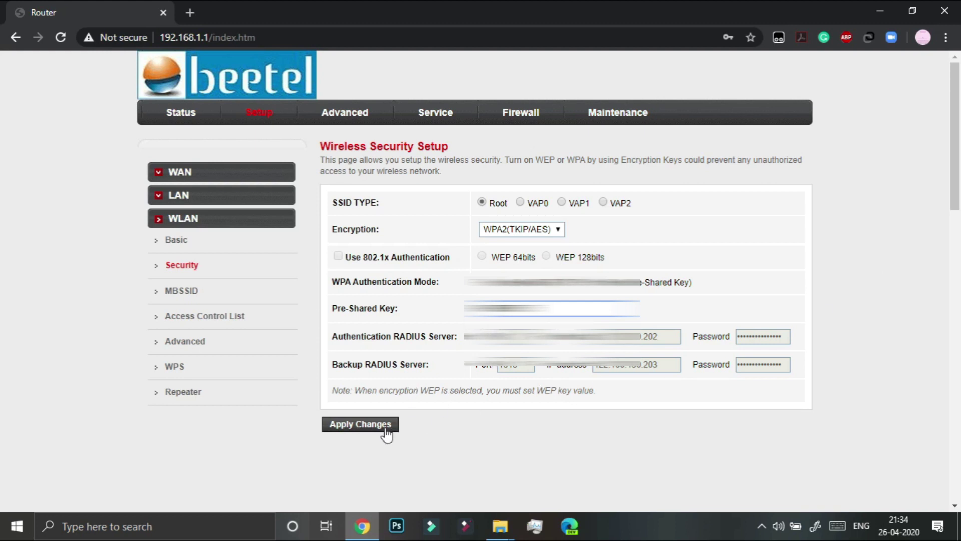
pyautogui.click(361, 424)
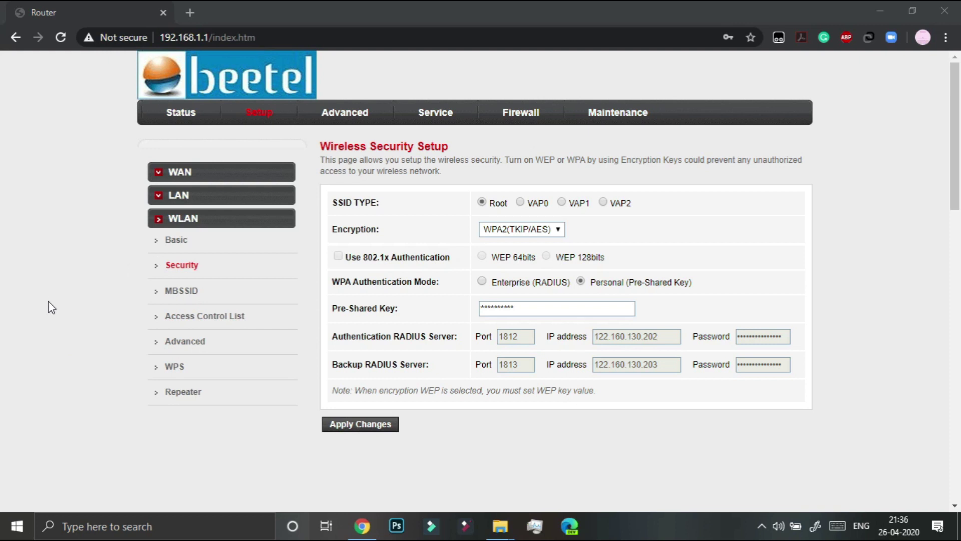
# Change the router's LAN IP address from 192.168.1.1 to 192.168.1.34 and apply
pyautogui.click(166, 201)
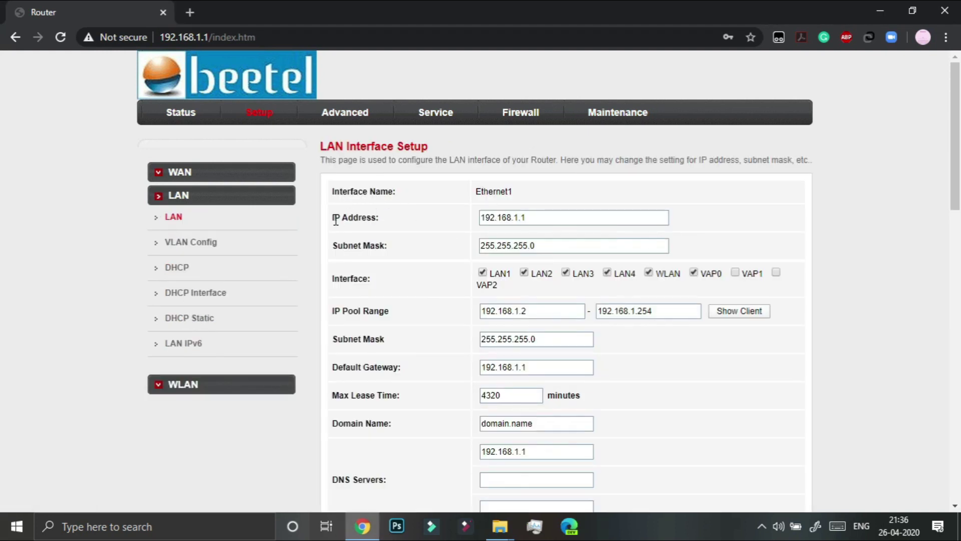
pyautogui.doubleClick(335, 218)
pyautogui.click(558, 216)
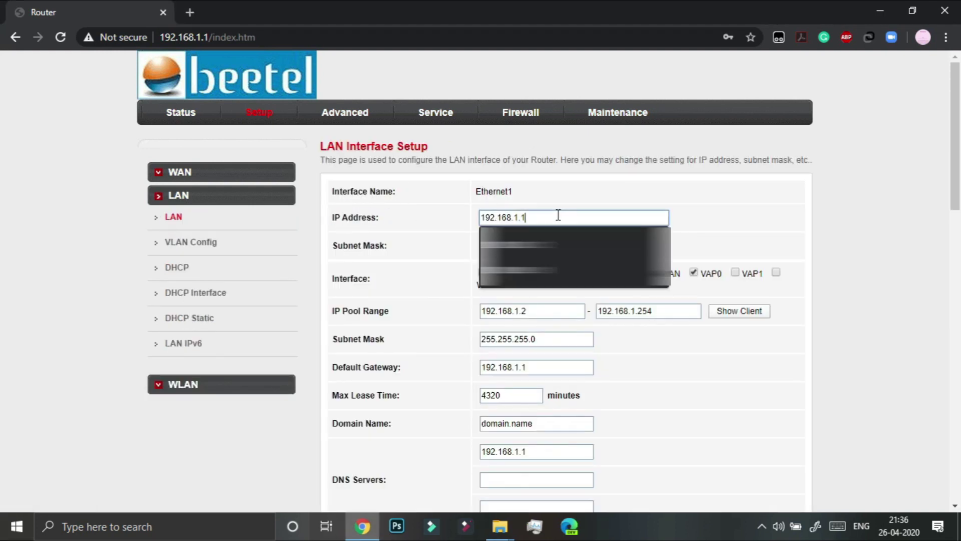
pyautogui.press('BackSpace')
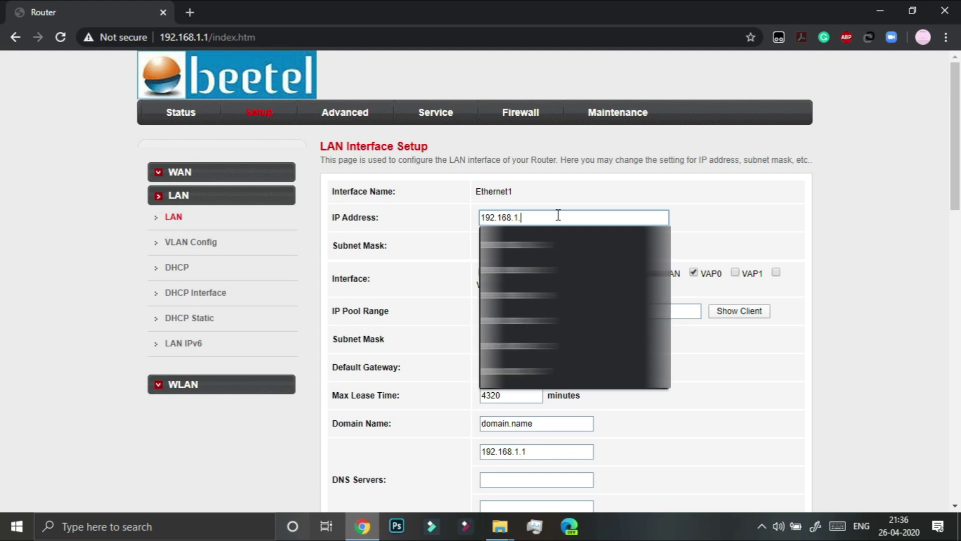
pyautogui.write('34')
pyautogui.scroll(-3, 550, 226)
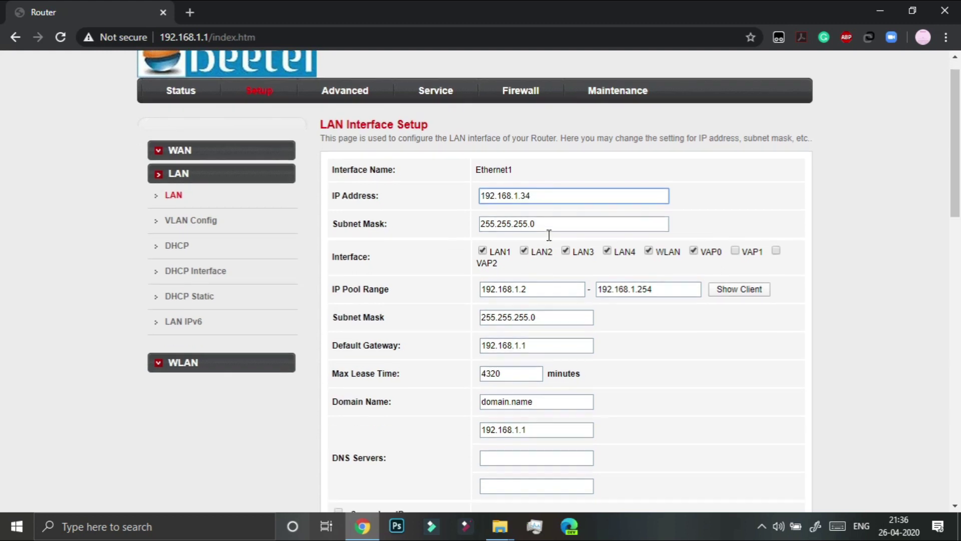
pyautogui.scroll(-2, 417, 476)
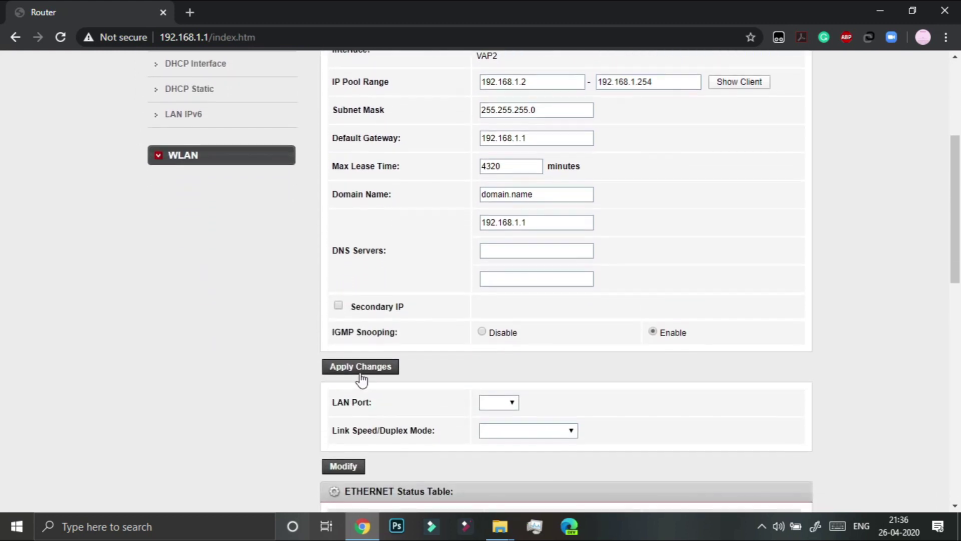
pyautogui.click(359, 364)
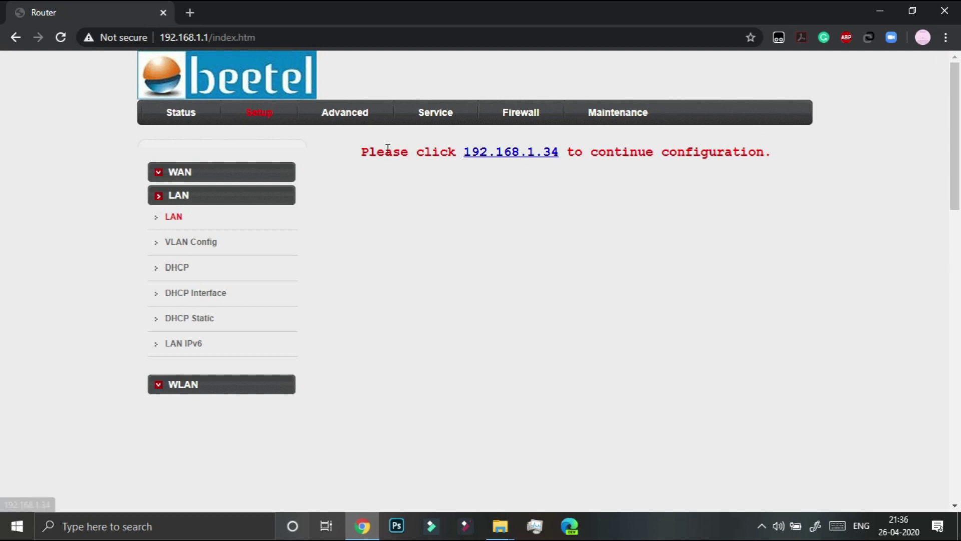
pyautogui.moveTo(361, 154); pyautogui.dragTo(771, 160)
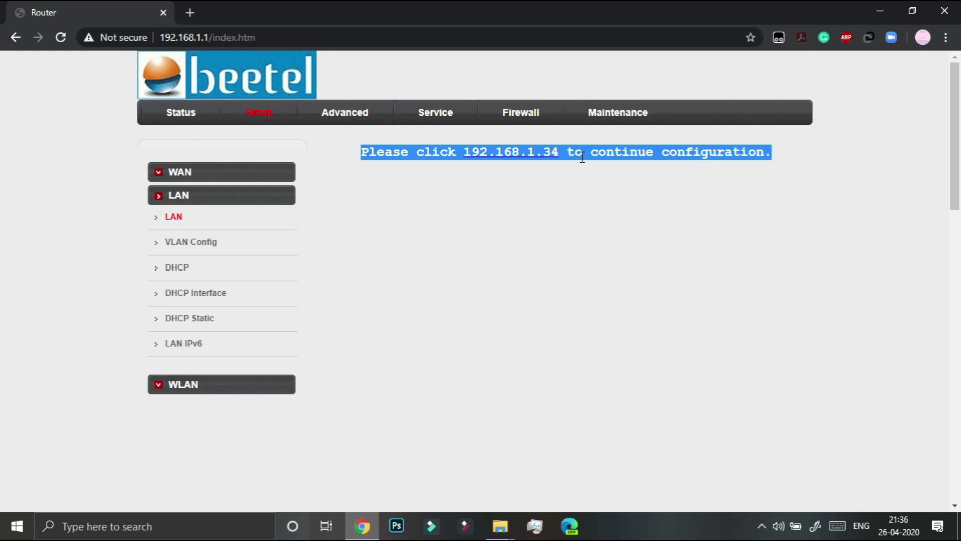
# Follow the 192.168.1.34 link, proceeding past the certificate warning
pyautogui.click(511, 158)
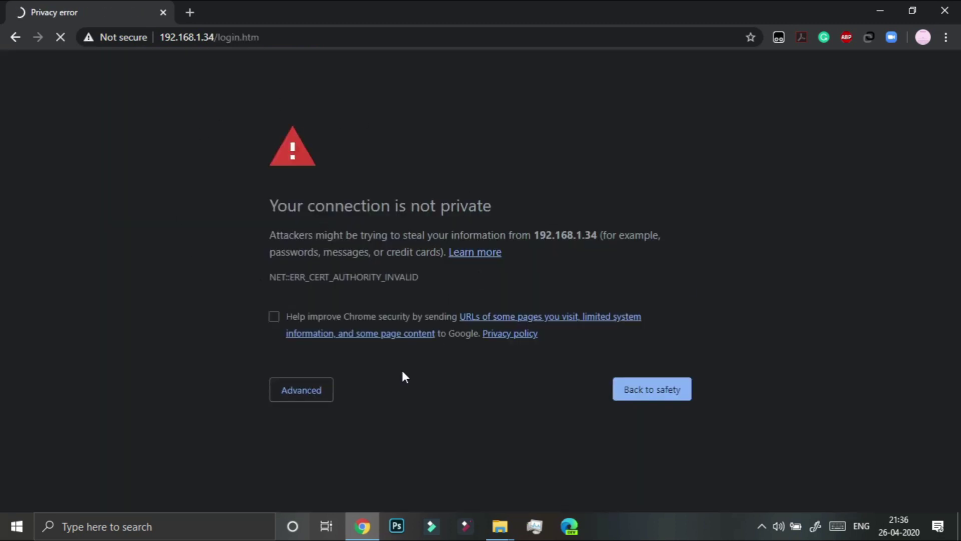
pyautogui.click(321, 393)
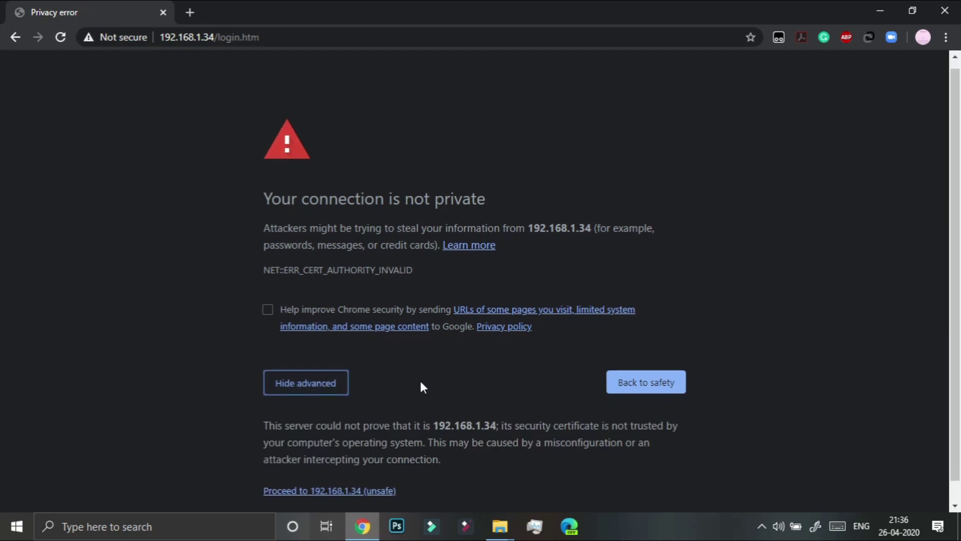
pyautogui.scroll(-1, 423, 387)
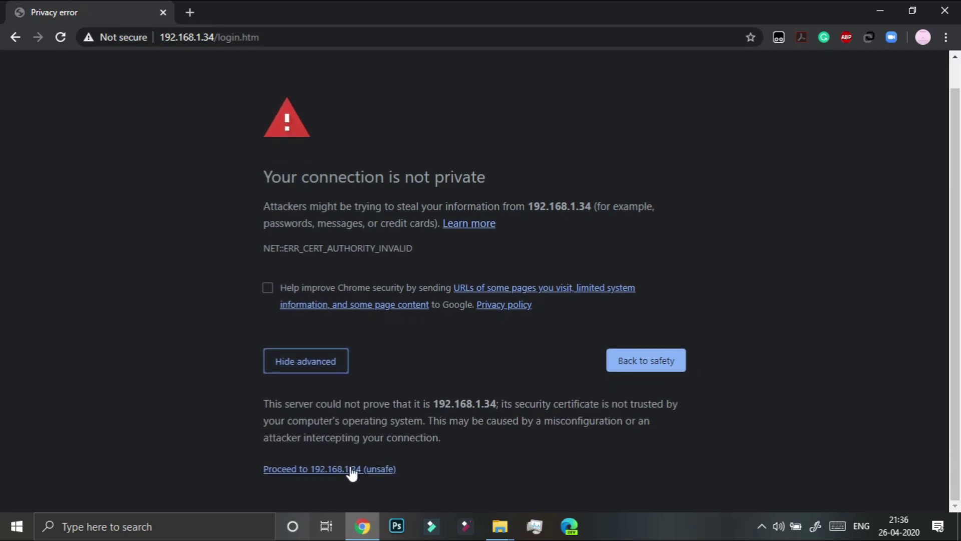
pyautogui.click(380, 469)
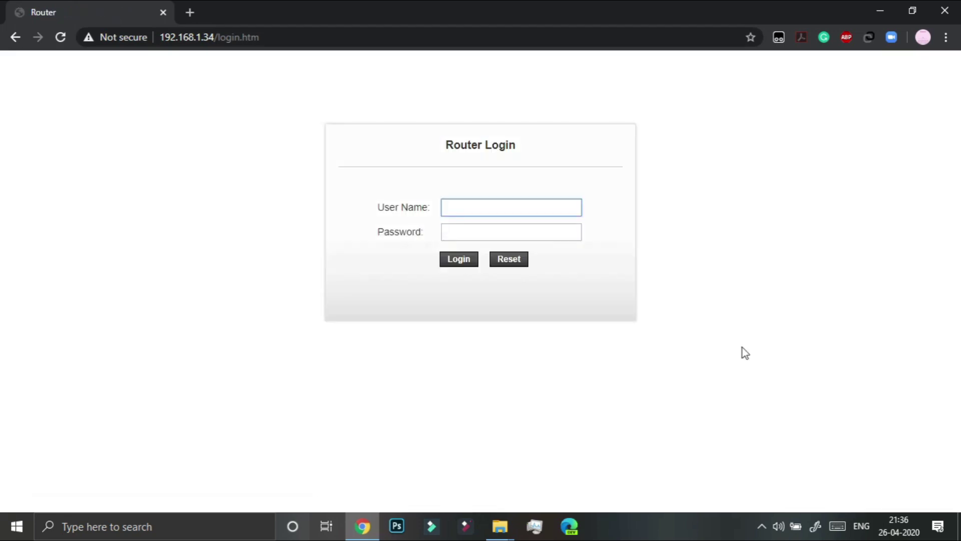
# Log in as admin at the new address and open the LAN interface setup
pyautogui.write('admin')
pyautogui.press('Tab')
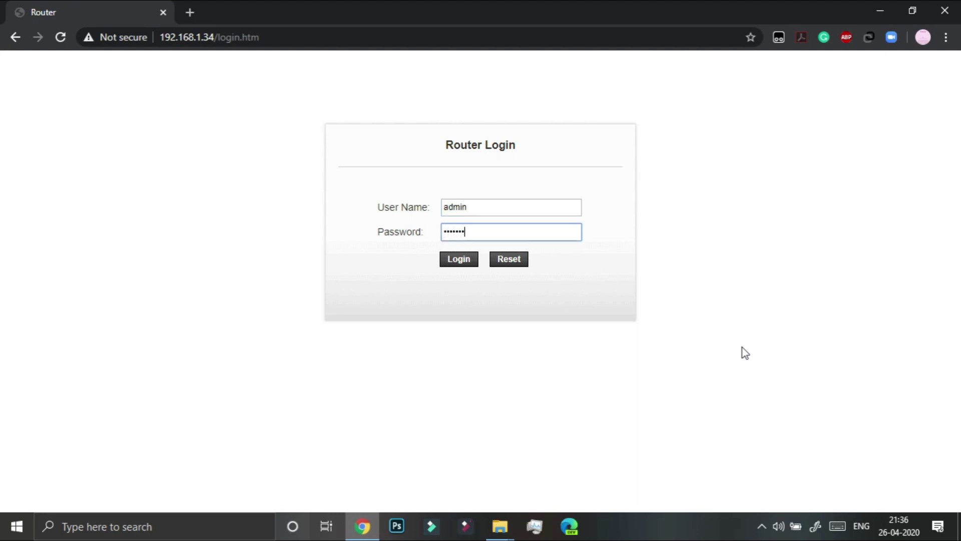
pyautogui.click(452, 264)
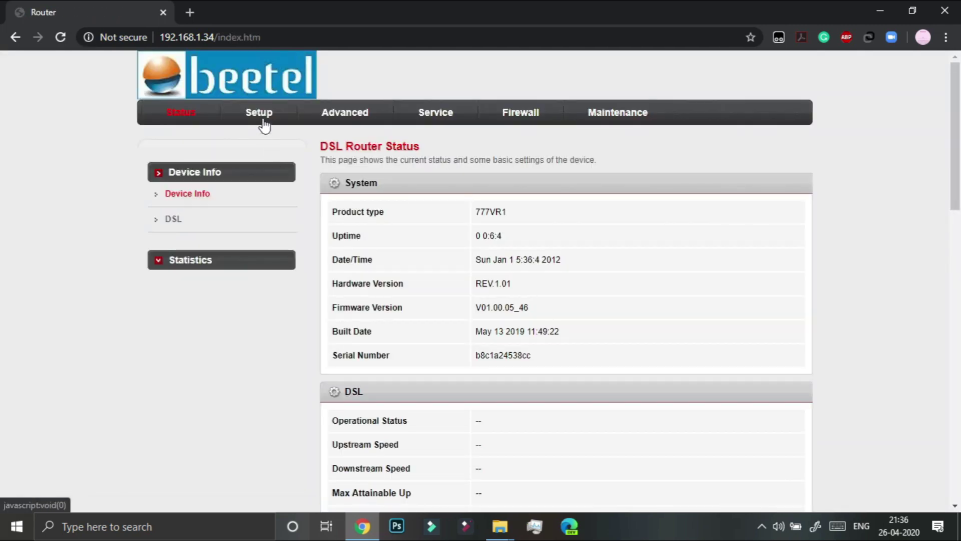
pyautogui.click(265, 123)
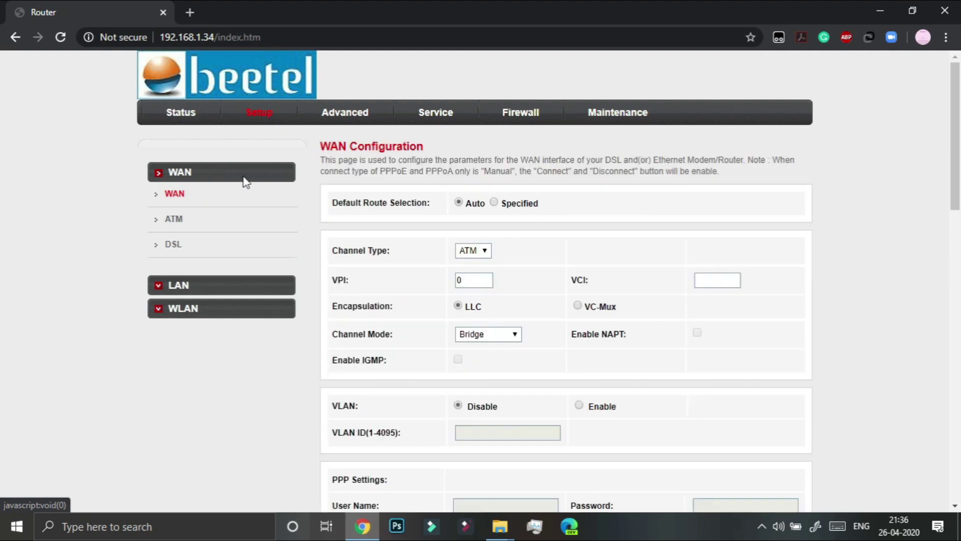
pyautogui.click(161, 290)
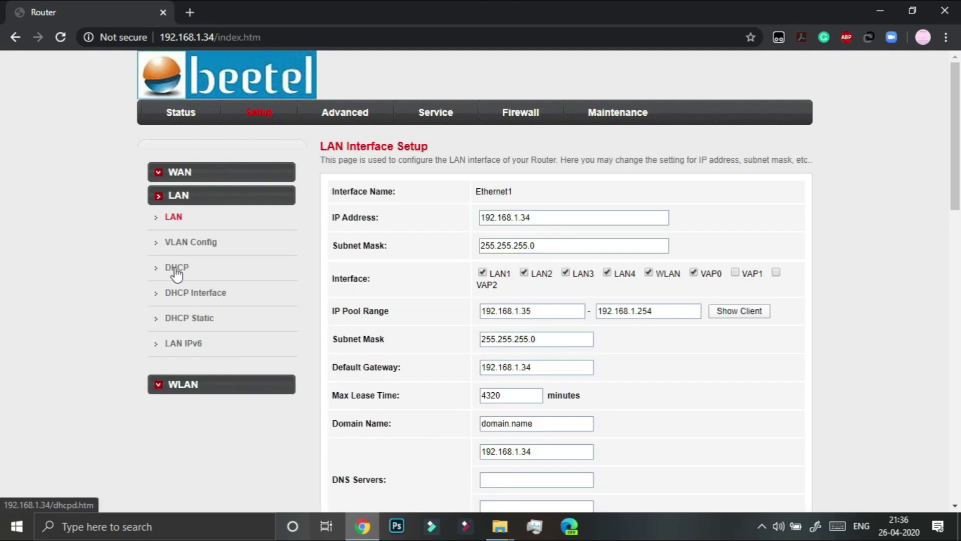
# Set DHCP Mode to None on the Setup > LAN > DHCP page and apply it
pyautogui.click(176, 271)
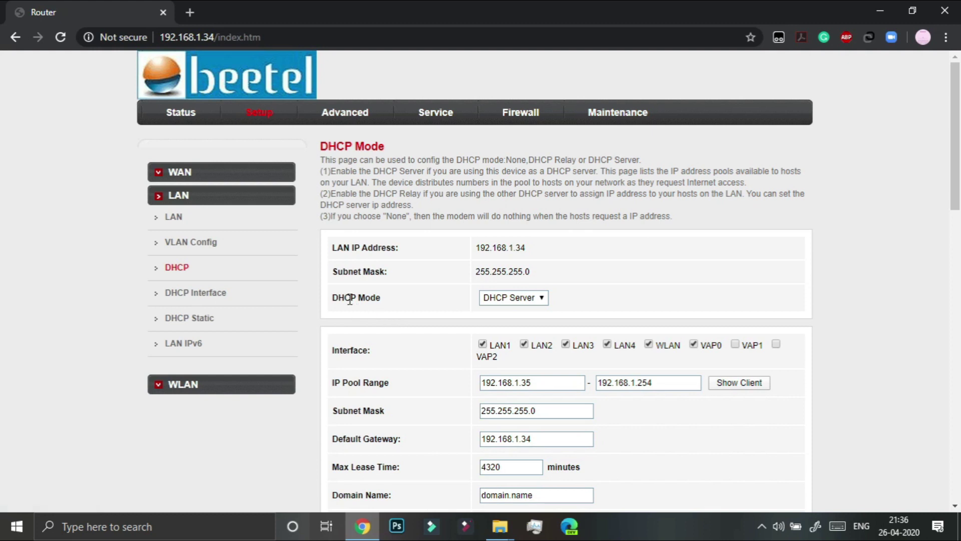
pyautogui.moveTo(331, 302); pyautogui.dragTo(374, 307)
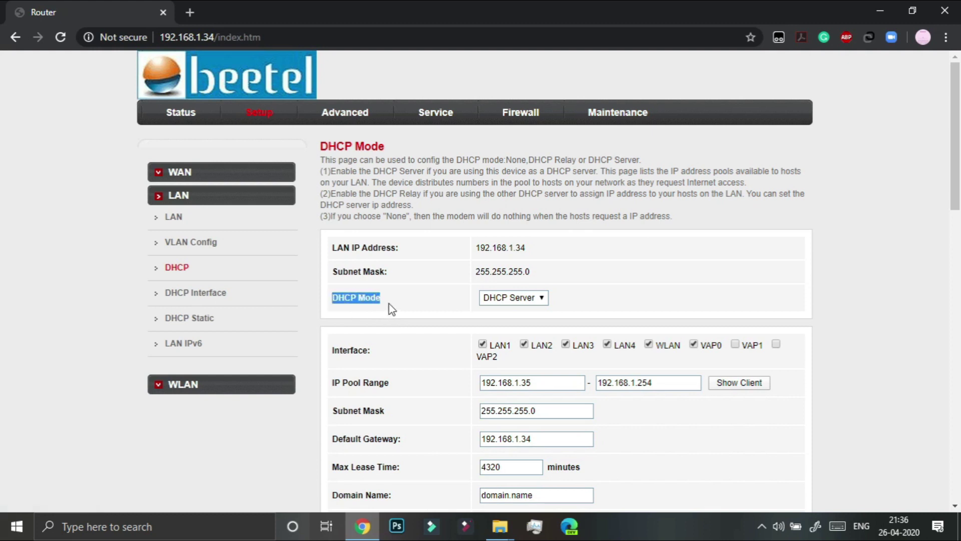
pyautogui.click(509, 297)
pyautogui.click(545, 311)
pyautogui.scroll(-4, 576, 300)
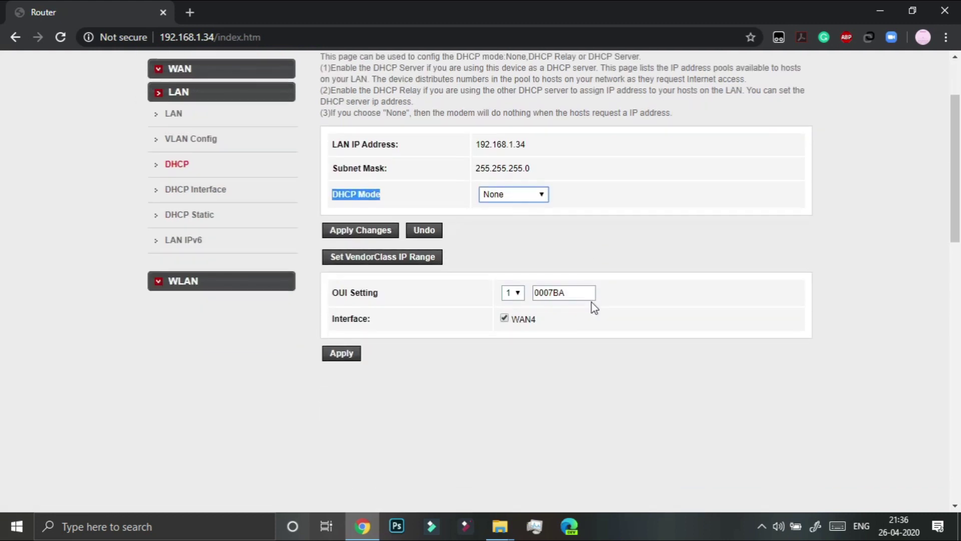
pyautogui.scroll(2, 500, 215)
pyautogui.click(479, 204)
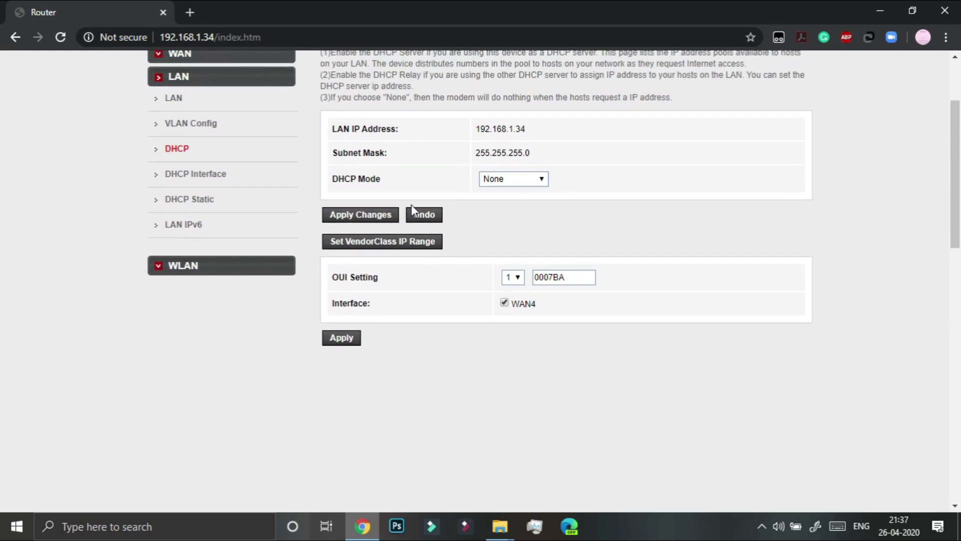
pyautogui.click(545, 181)
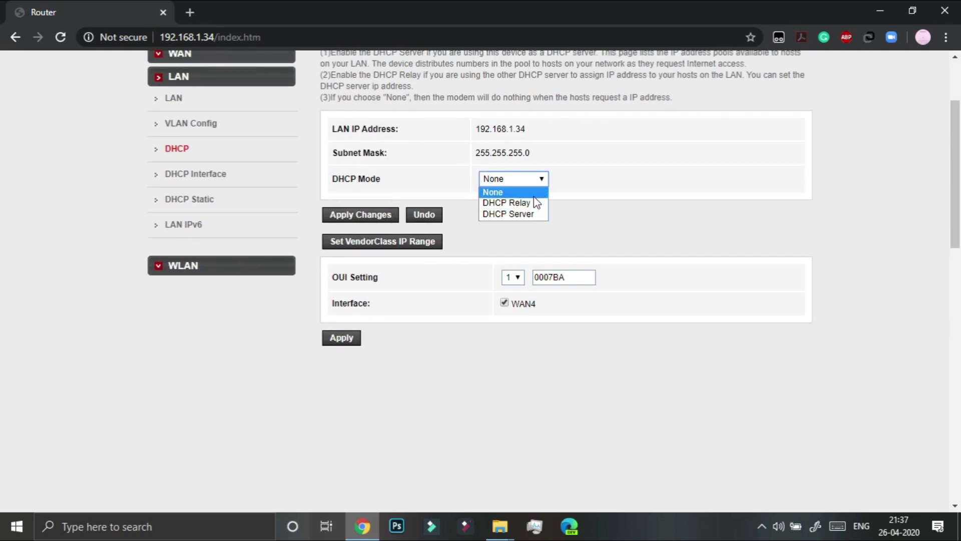
pyautogui.press('Escape')
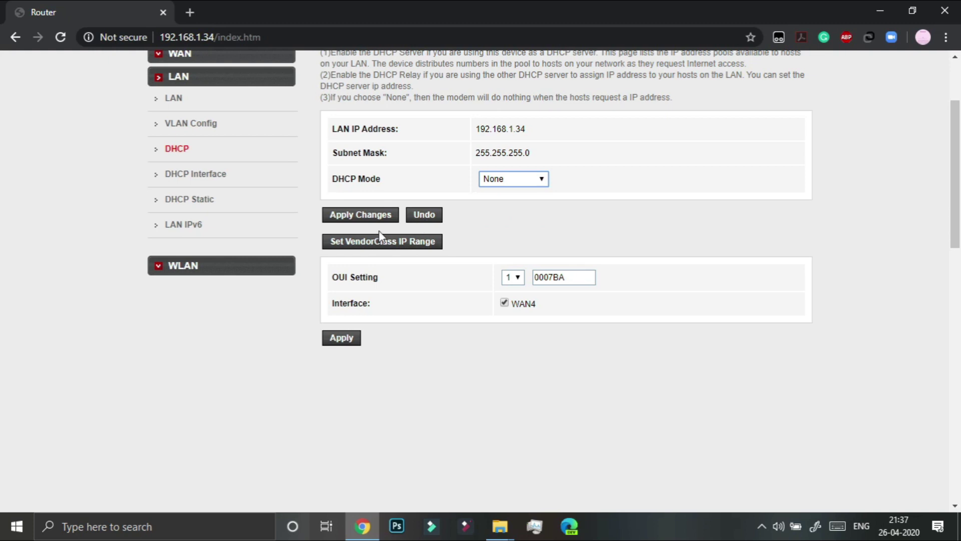
pyautogui.click(369, 217)
pyautogui.click(360, 226)
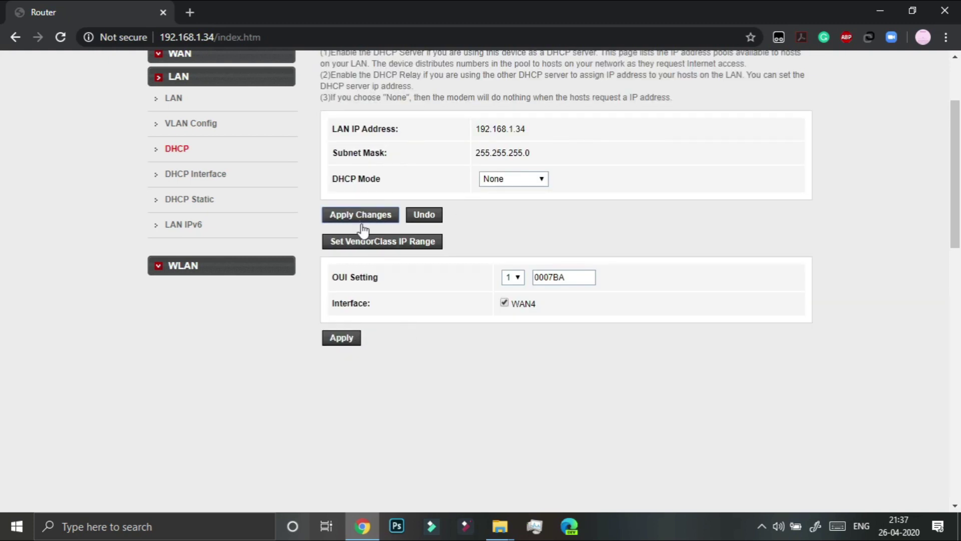
pyautogui.click(343, 337)
# Enable repeater mode under WLAN > Repeater and run a site survey, confirming the prompt
pyautogui.click(185, 276)
pyautogui.scroll(3, 199, 328)
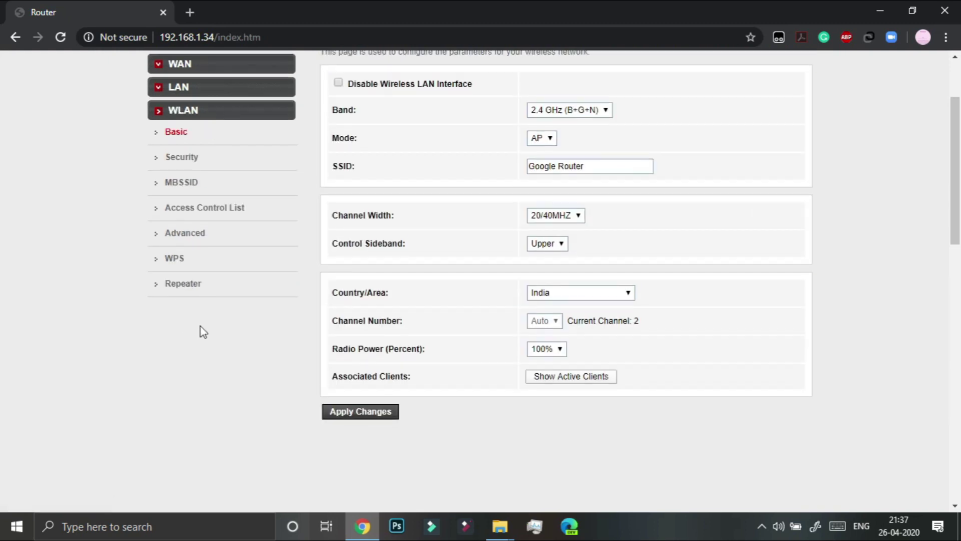
pyautogui.click(189, 392)
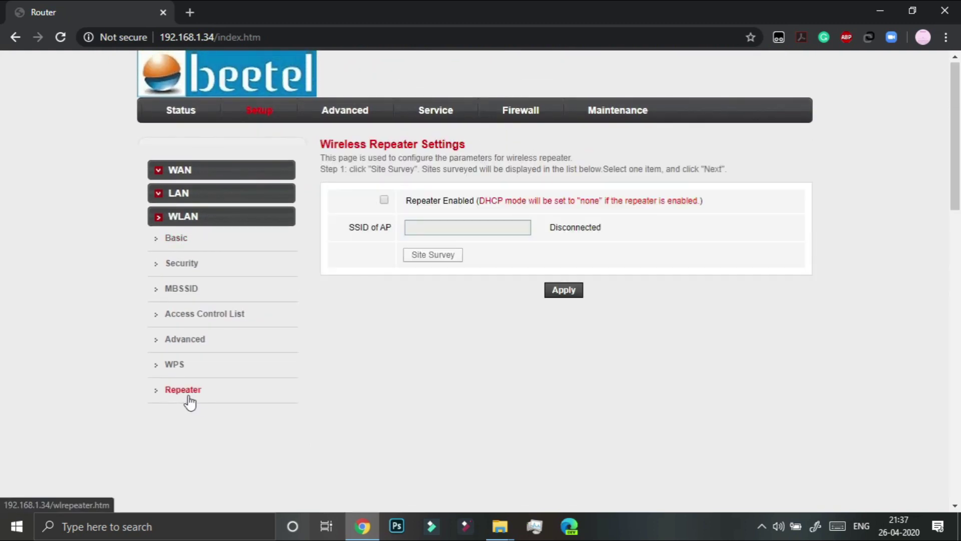
pyautogui.click(384, 200)
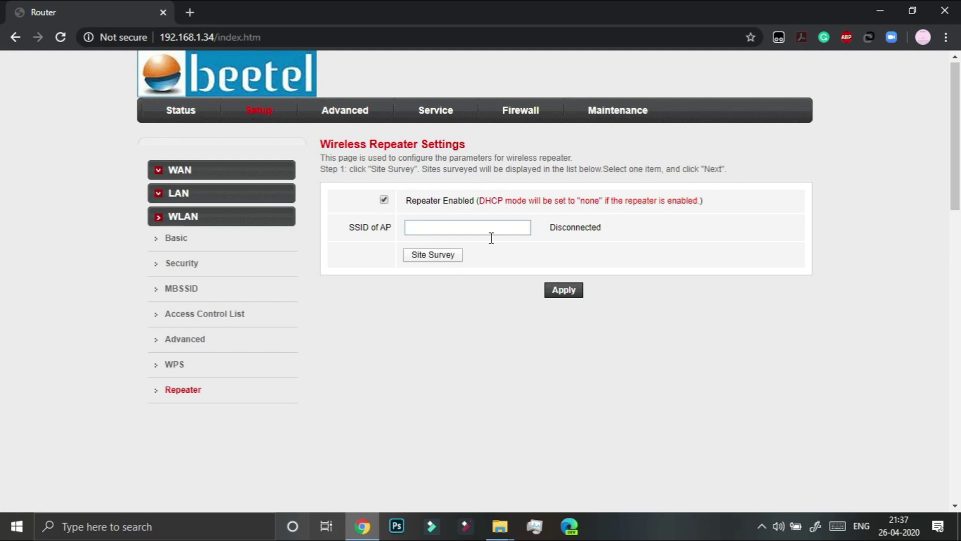
pyautogui.click(454, 260)
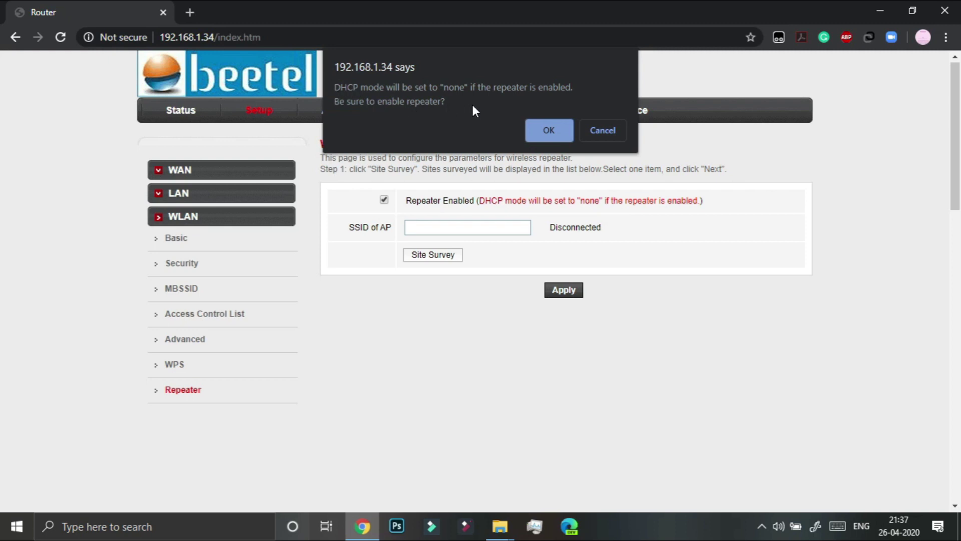
pyautogui.click(538, 134)
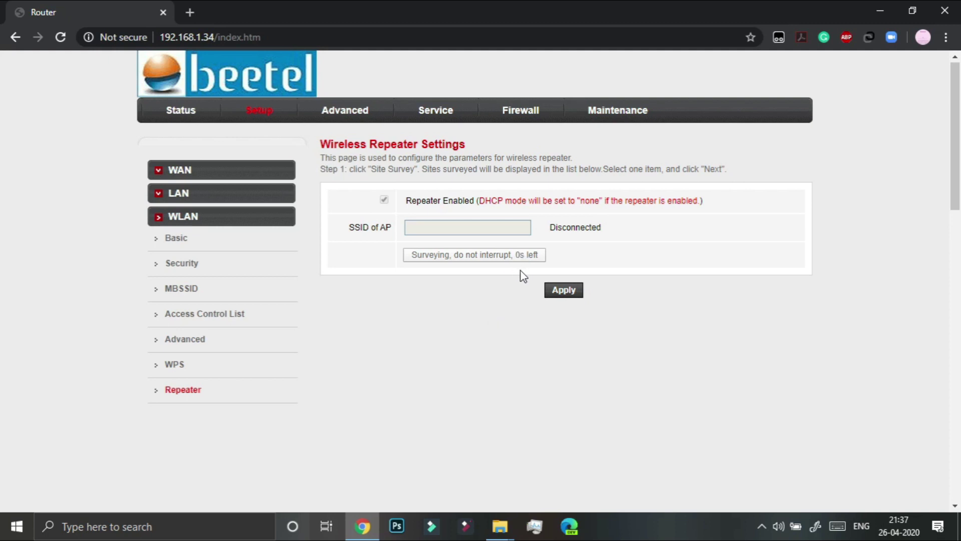
# Choose the main Airtel 2.4G network in row 4 as the repeater's AP and continue
pyautogui.scroll(-2, 523, 276)
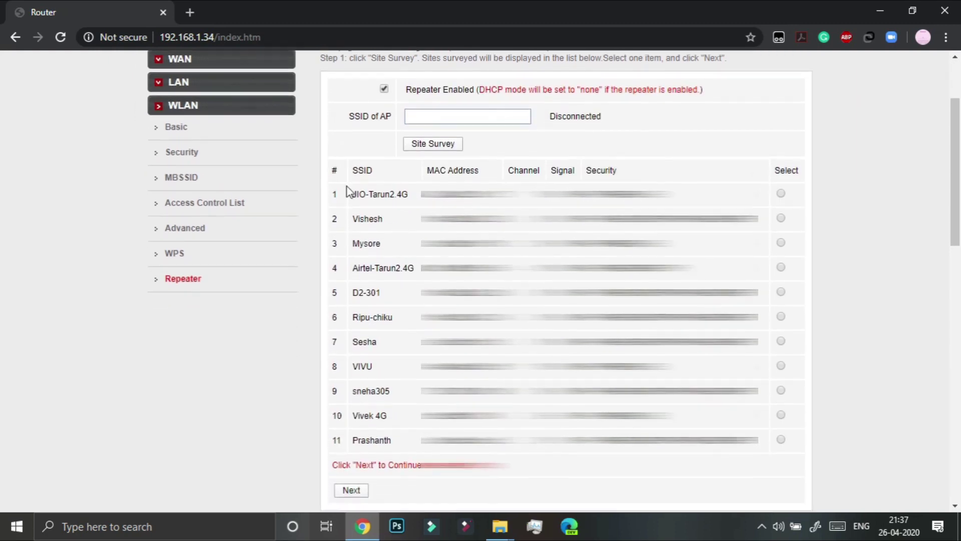
pyautogui.doubleClick(361, 194)
pyautogui.moveTo(363, 201); pyautogui.dragTo(566, 453)
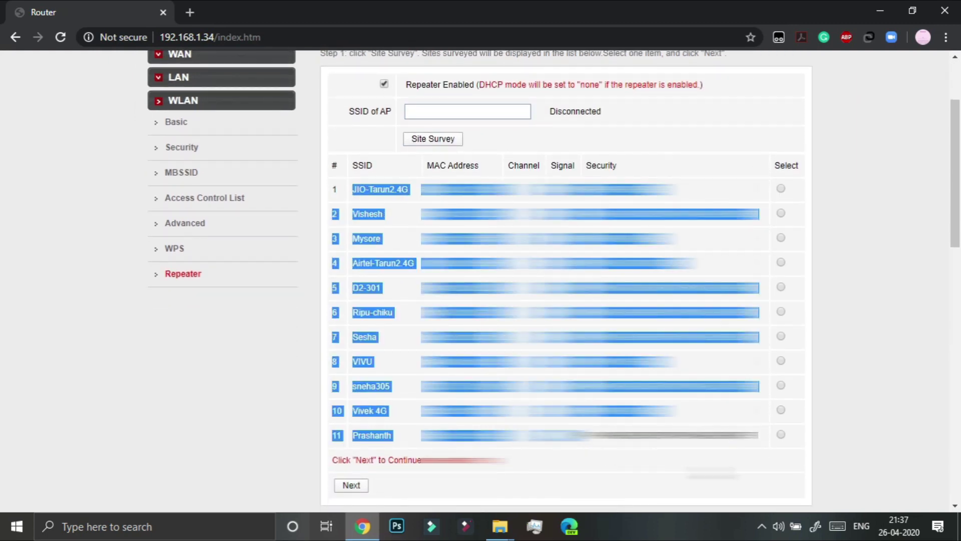
pyautogui.click(711, 475)
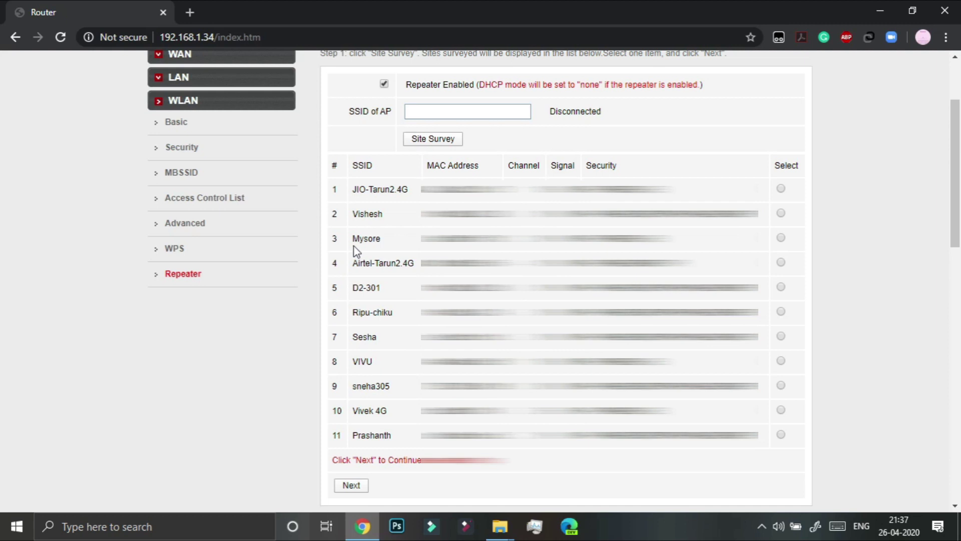
pyautogui.moveTo(353, 267); pyautogui.dragTo(414, 273)
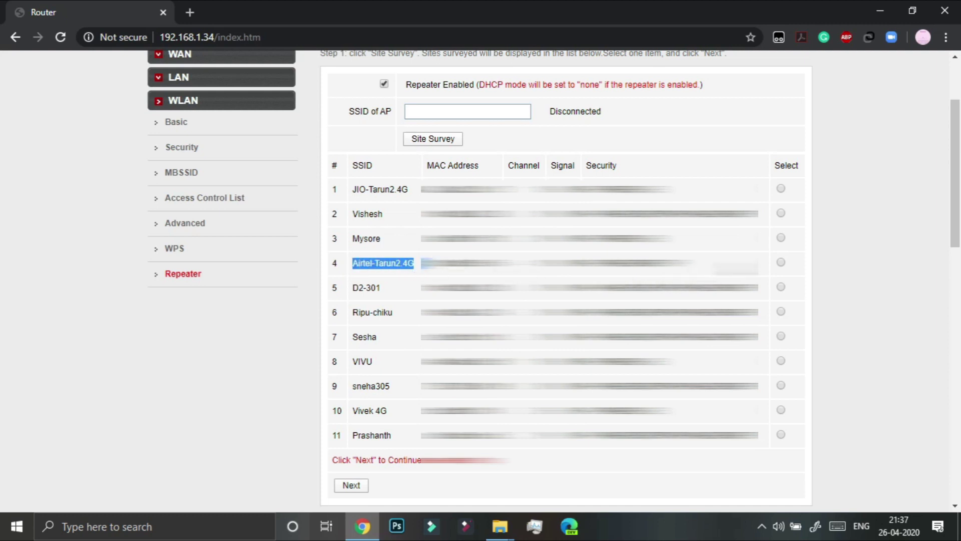
pyautogui.click(781, 264)
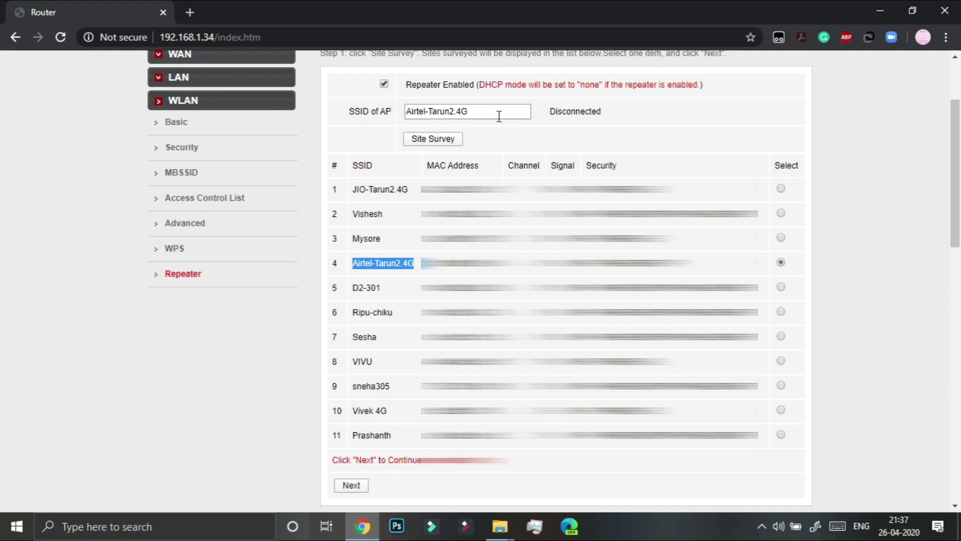
pyautogui.moveTo(499, 116); pyautogui.dragTo(403, 124)
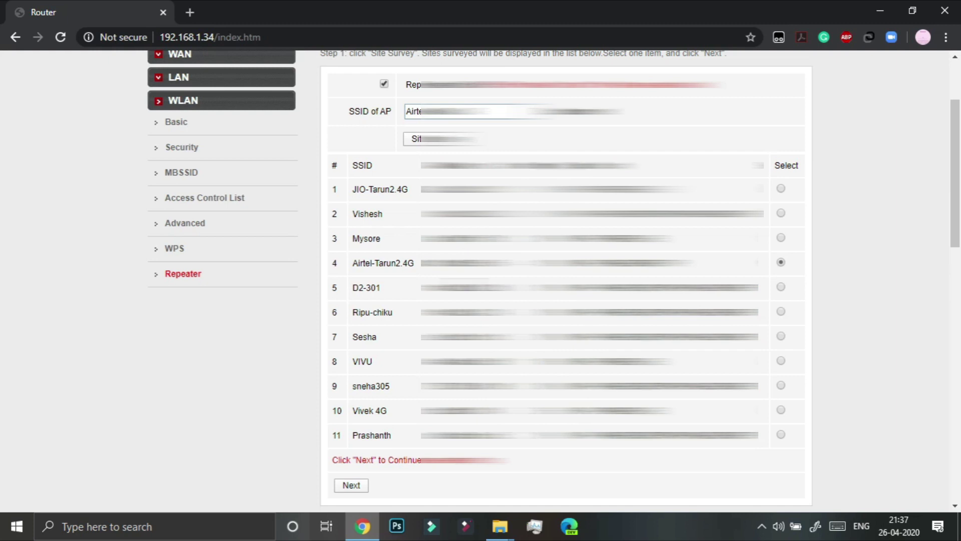
pyautogui.scroll(-3, 371, 421)
pyautogui.click(358, 371)
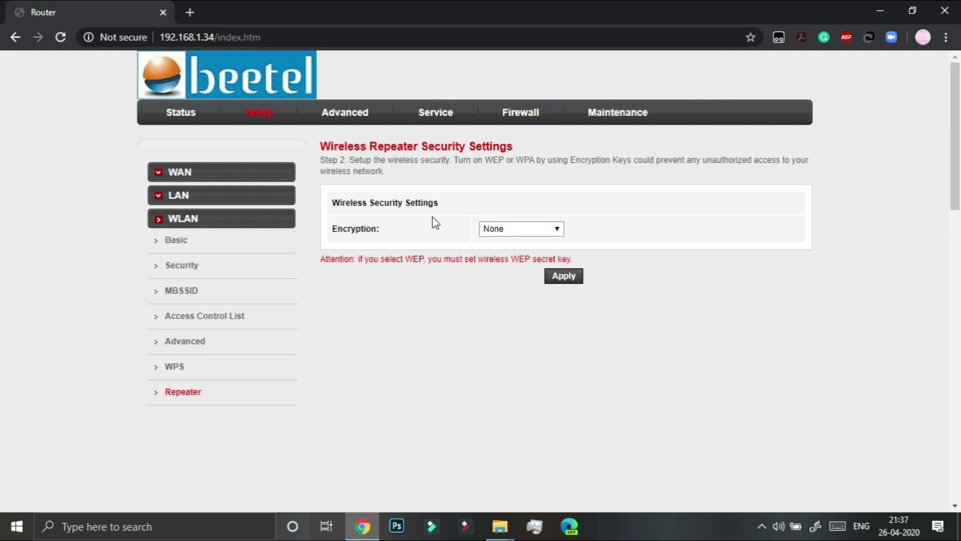
# Set repeater encryption to WPA2-PSK with the main network's pre-shared key and apply
pyautogui.click(541, 229)
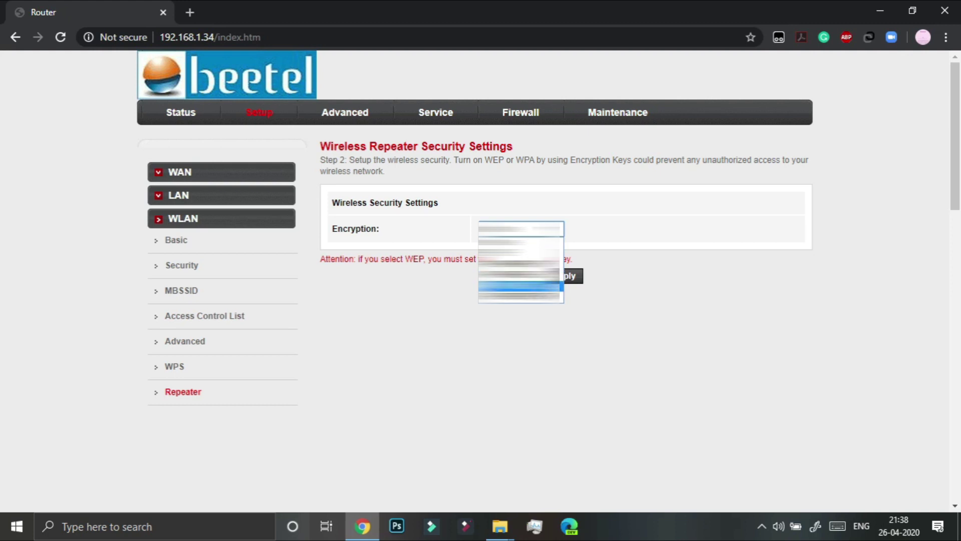
pyautogui.click(520, 286)
pyautogui.click(556, 302)
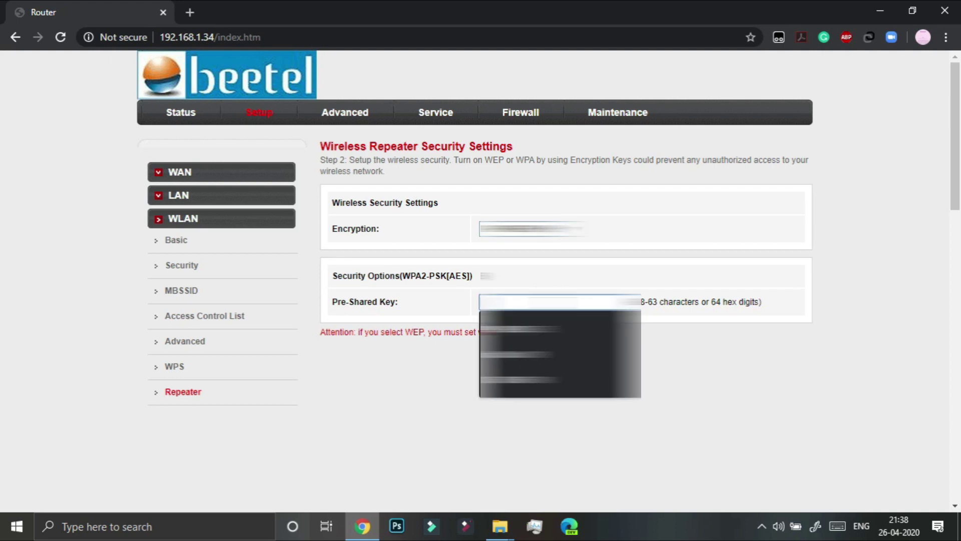
pyautogui.click(531, 326)
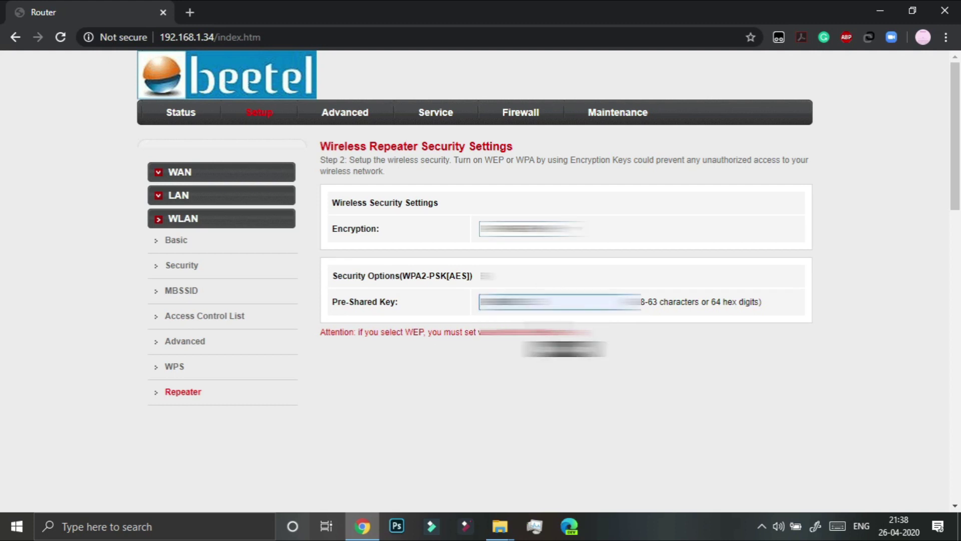
pyautogui.click(562, 350)
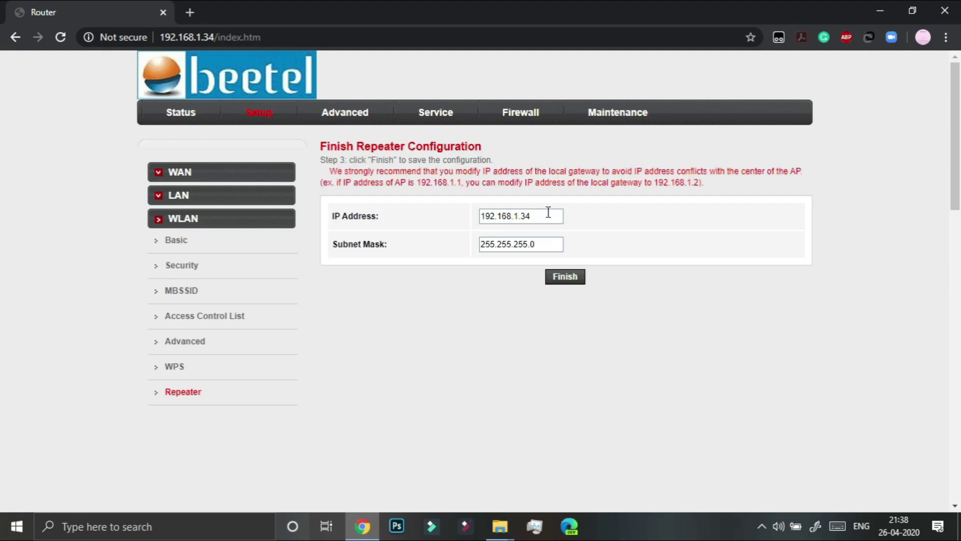
# Review the repeater IP address 192.168.1.34 and subnet mask, then finish the configuration
pyautogui.moveTo(550, 216); pyautogui.dragTo(480, 222)
pyautogui.click(557, 245)
pyautogui.moveTo(557, 245); pyautogui.dragTo(482, 253)
pyautogui.click(540, 217)
pyautogui.moveTo(331, 171); pyautogui.dragTo(802, 174)
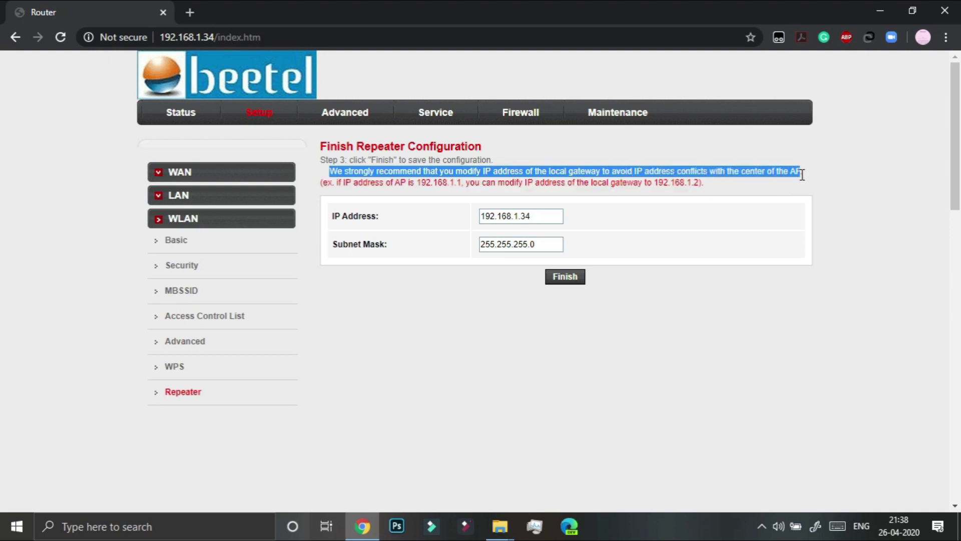
pyautogui.click(543, 217)
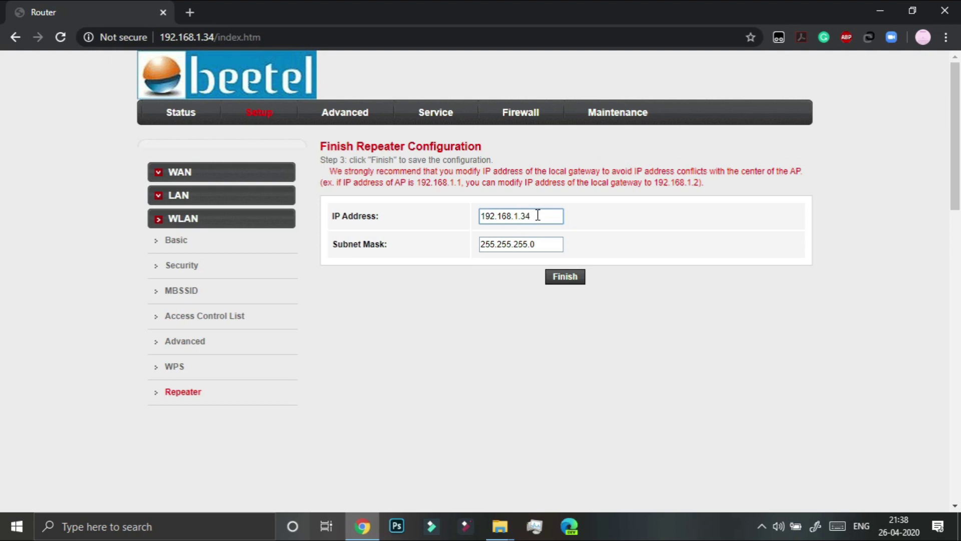
pyautogui.click(572, 282)
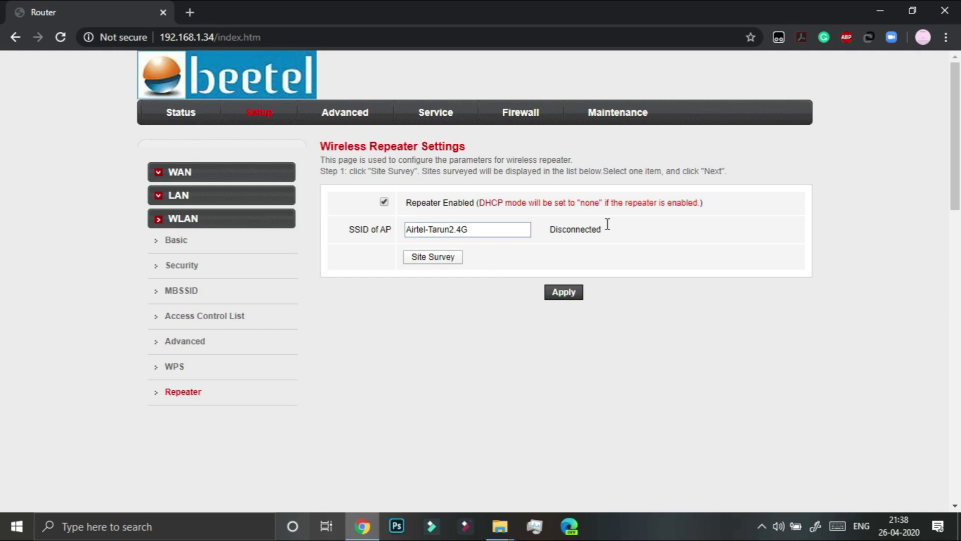
# Apply the settings on the Wireless Repeater Settings page
pyautogui.moveTo(609, 234); pyautogui.dragTo(552, 240)
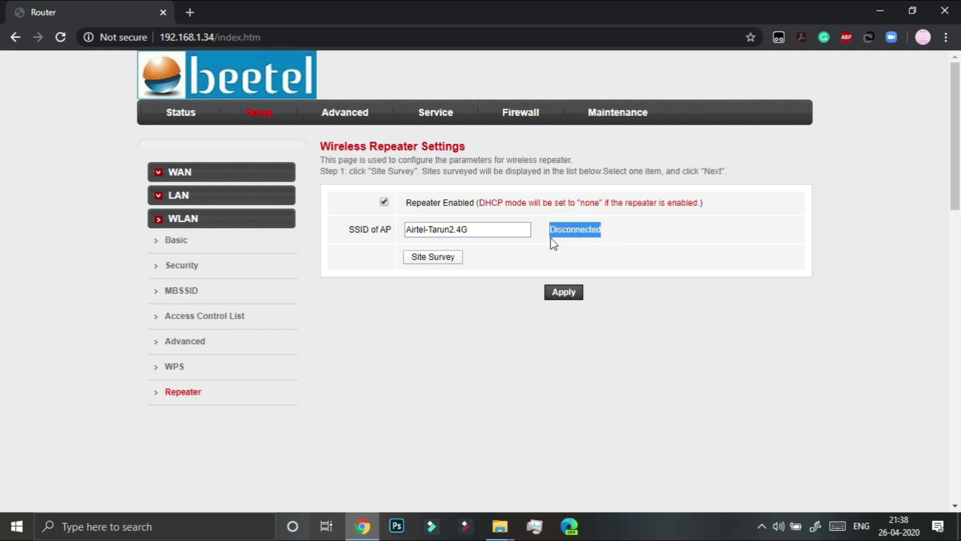
pyautogui.click(562, 265)
pyautogui.click(565, 295)
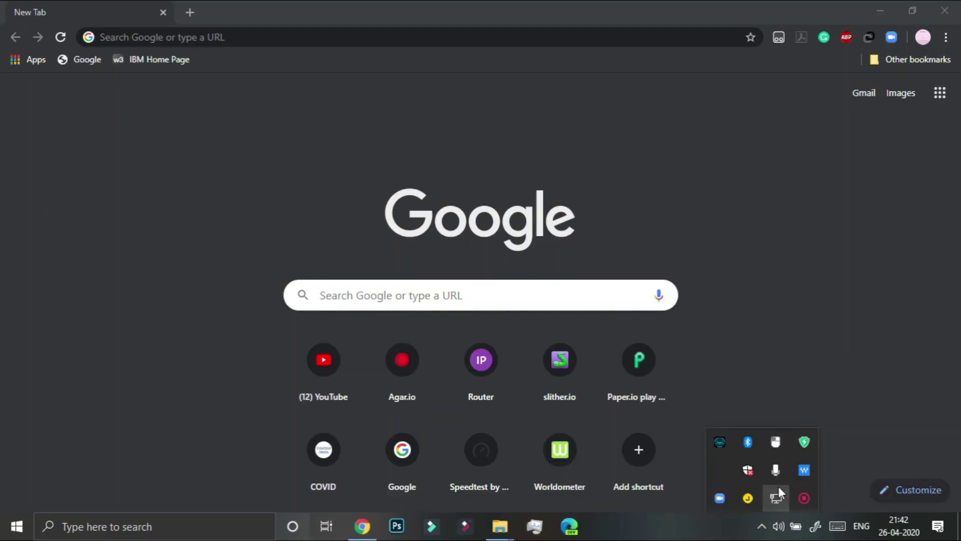
# Confirm Ethernet is connected in the network flyout, then load speedtest.net
pyautogui.click(779, 485)
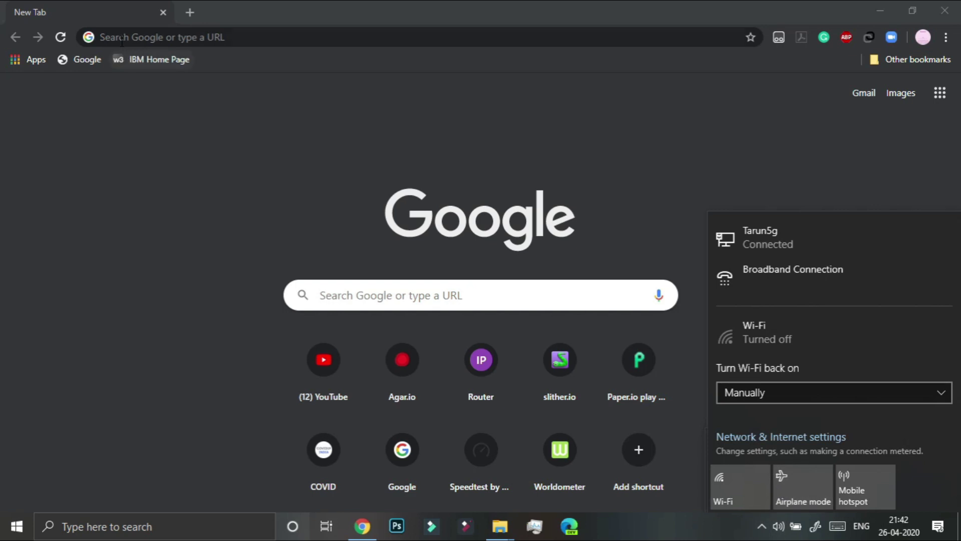
pyautogui.click(198, 38)
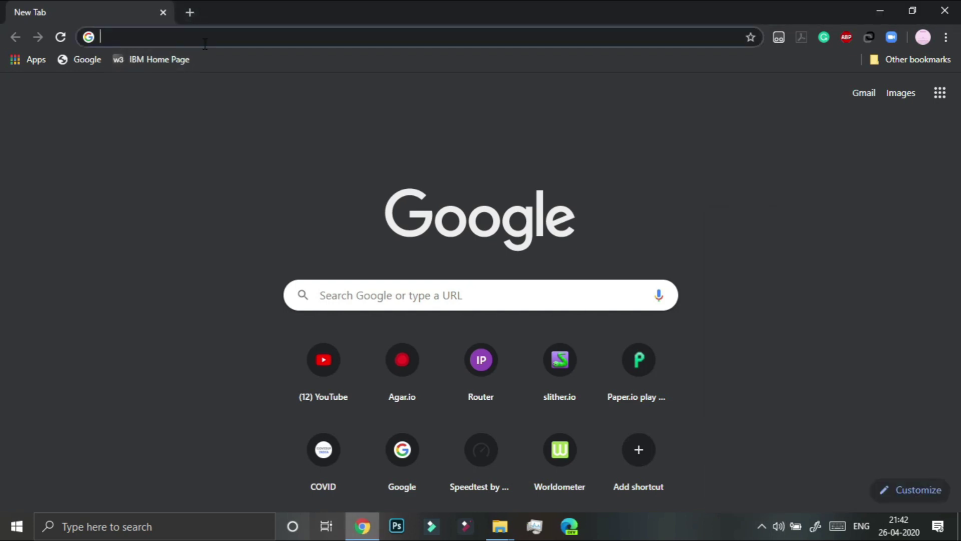
pyautogui.write('speedtest.net')
pyautogui.press('Return')
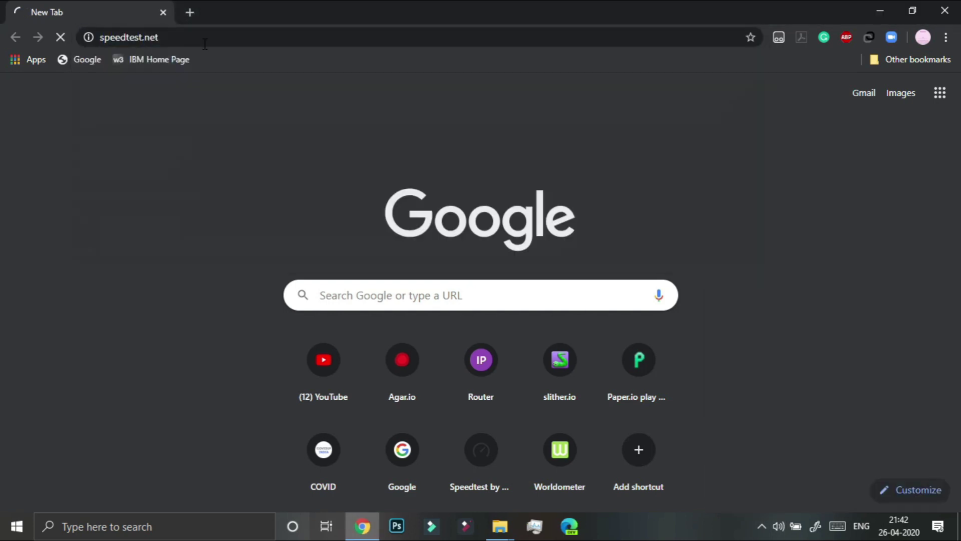